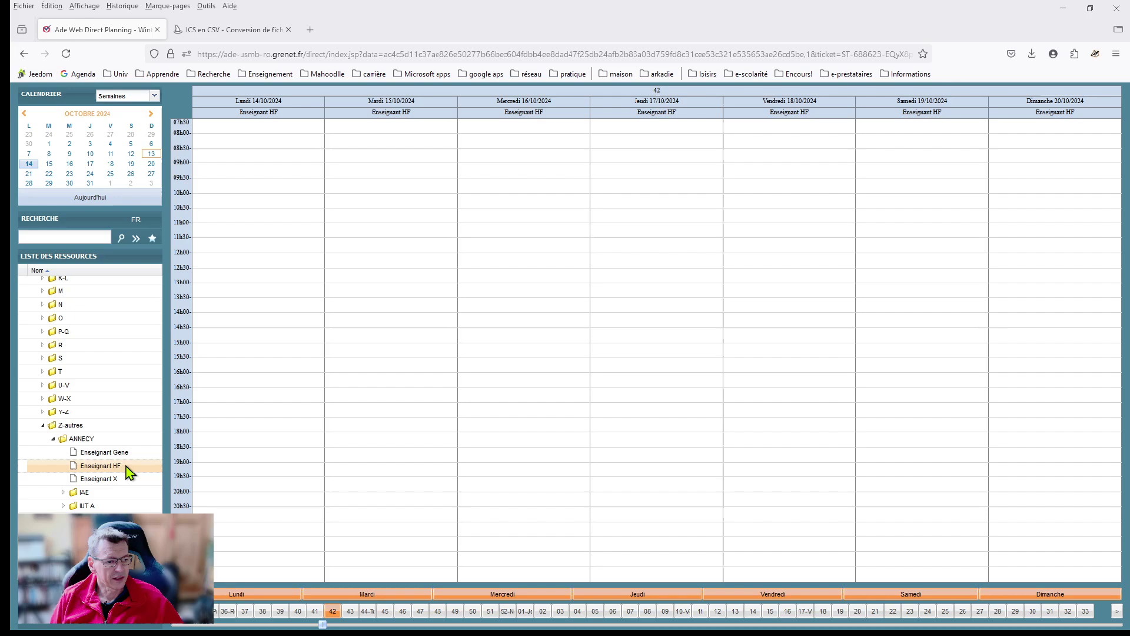
Step: Examine the Enseignant HF timetable for weeks 47 and 46
{"action": "left_click", "coordinate": [420, 612]}
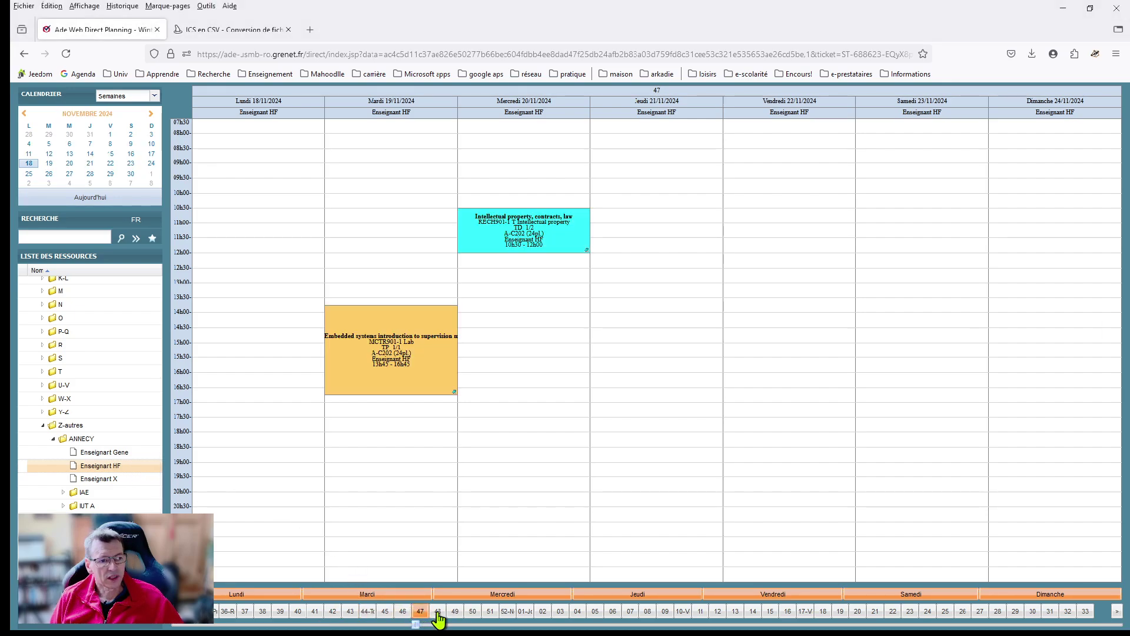
{"action": "left_click", "coordinate": [401, 612]}
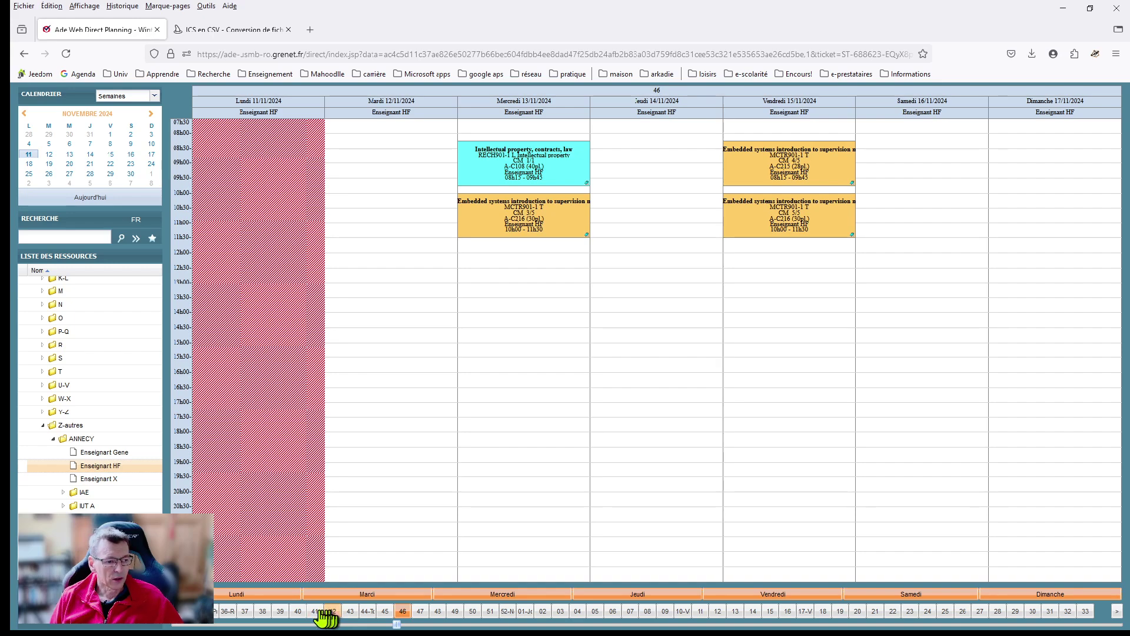
Step: Export the Enseignant HF schedule as an ICalendar file from the start of week 41 (07/10/2024) through 13/01/2025
{"action": "left_click", "coordinate": [316, 612]}
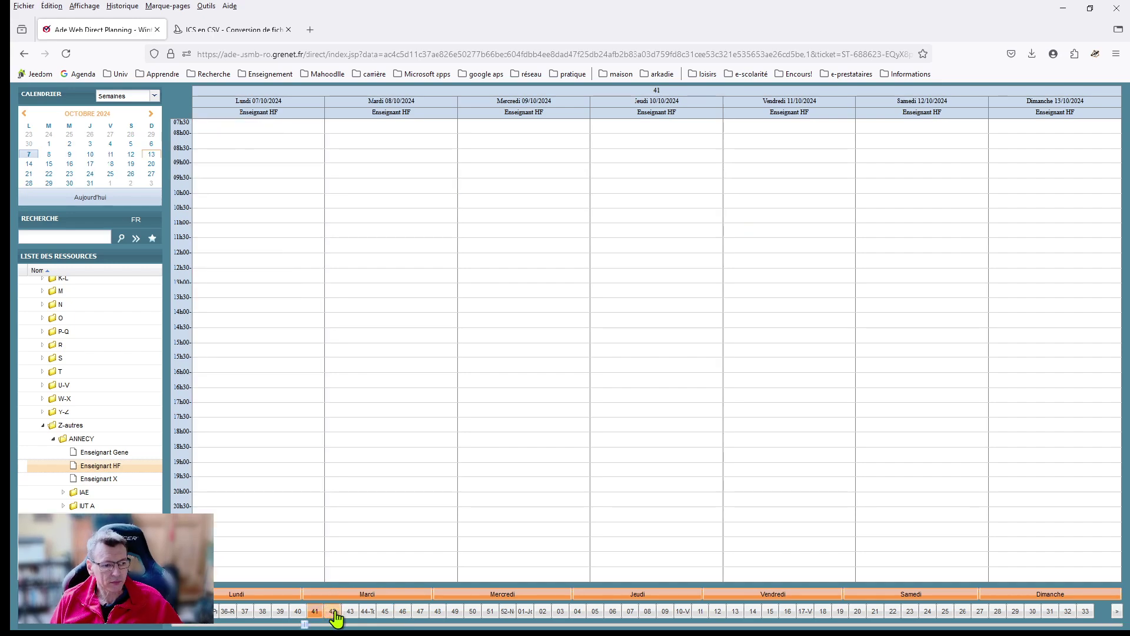
{"action": "left_click", "coordinate": [51, 624]}
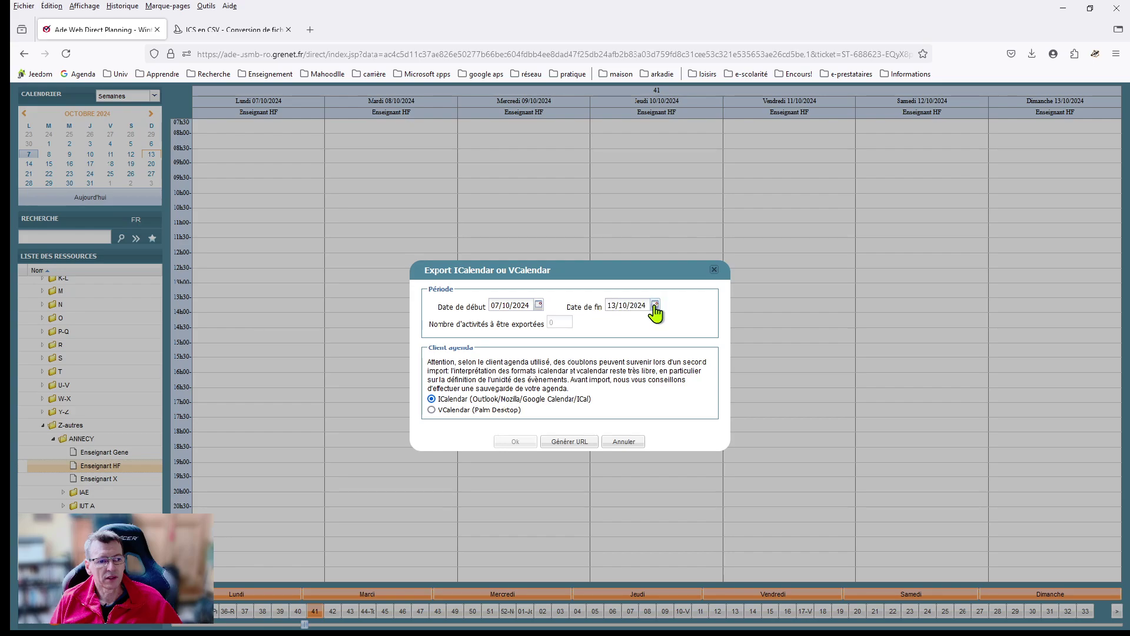
{"action": "left_click", "coordinate": [655, 305]}
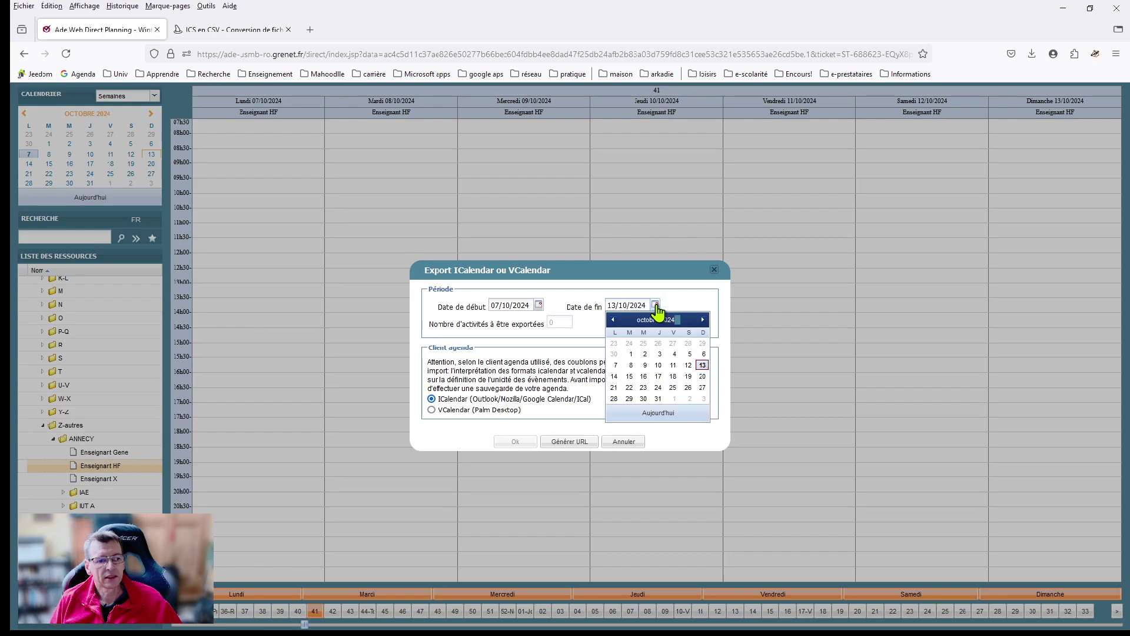
{"action": "left_click", "coordinate": [702, 320]}
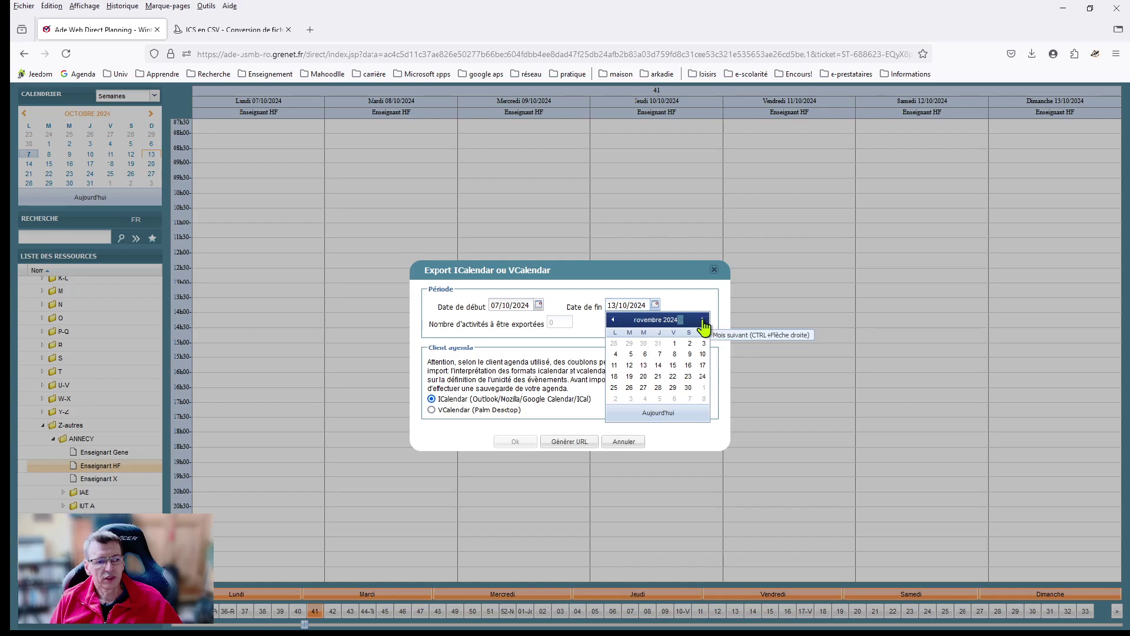
{"action": "left_click", "coordinate": [703, 321]}
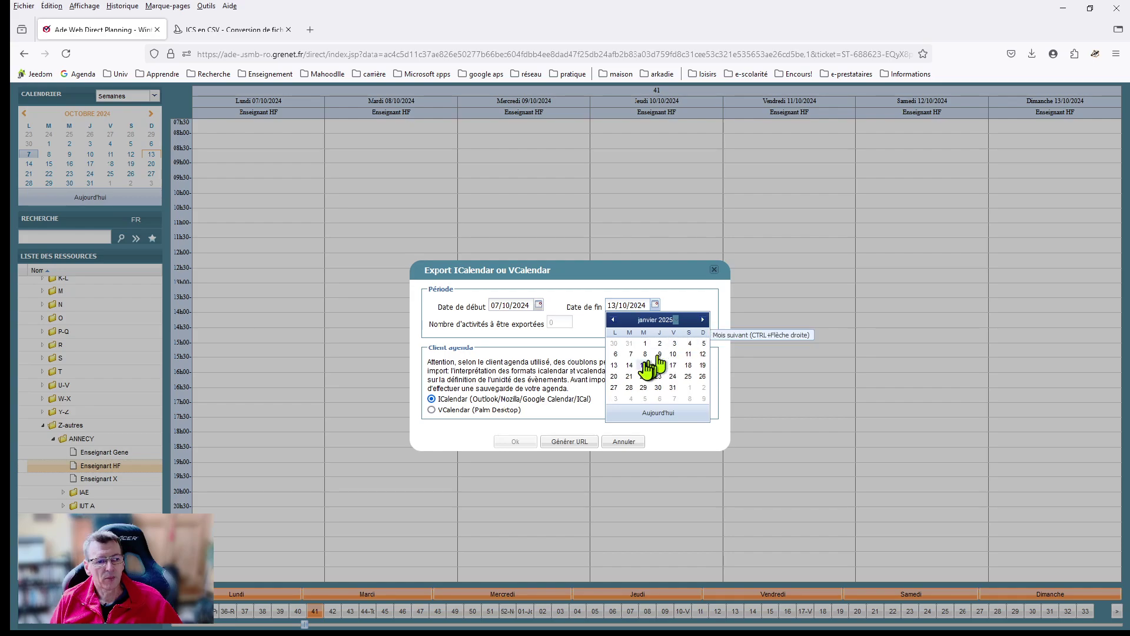
{"action": "left_click", "coordinate": [613, 366]}
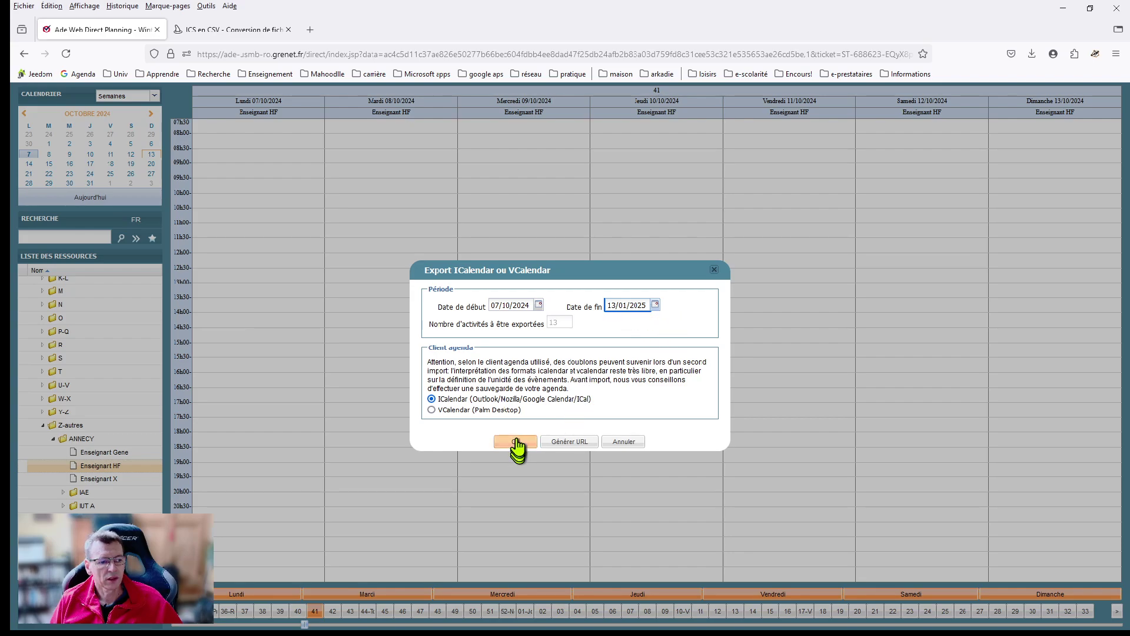
{"action": "left_click", "coordinate": [515, 442]}
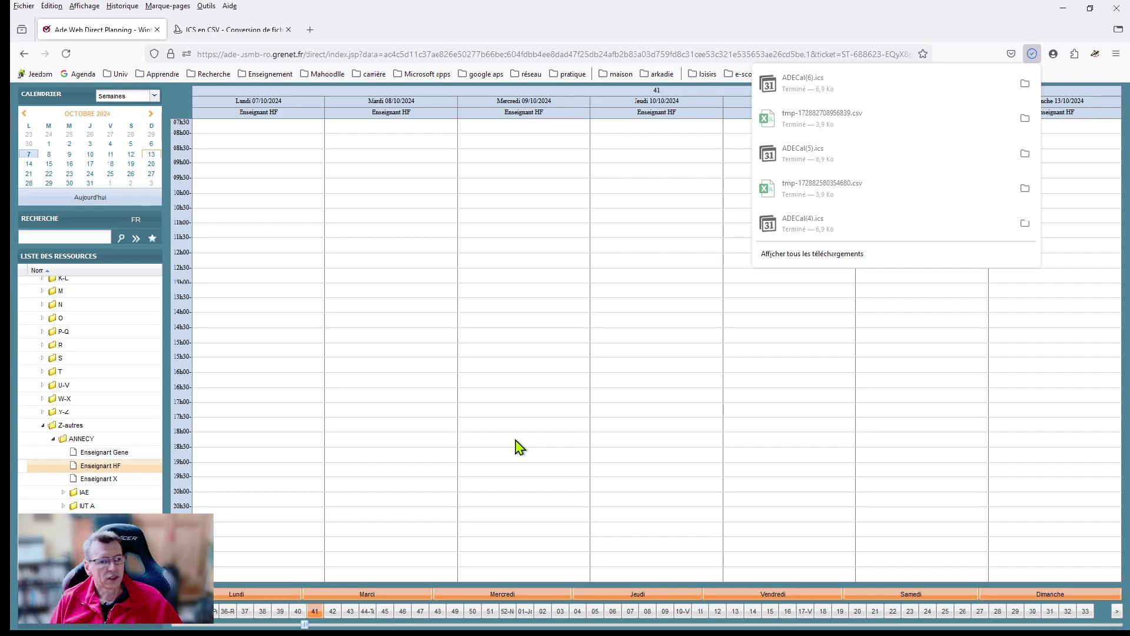
Step: Show the downloaded ADECal(6).ics in its folder and bring the folder window fully into view
{"action": "left_click", "coordinate": [1024, 84]}
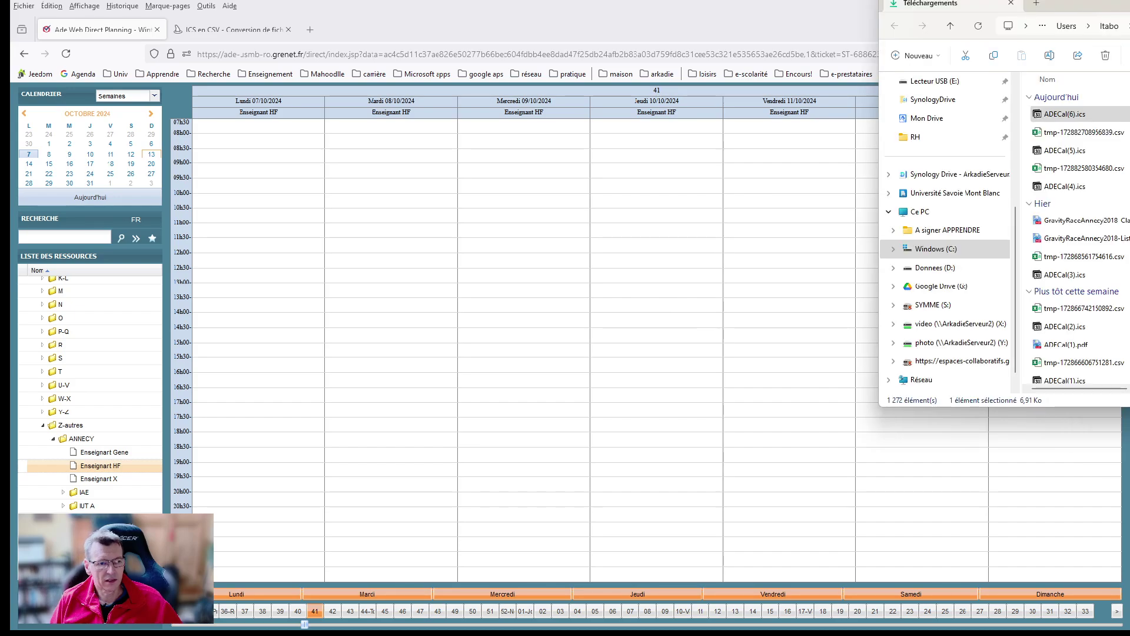
{"action": "left_click_drag", "start_coordinate": [1106, 9], "coordinate": [740, 95]}
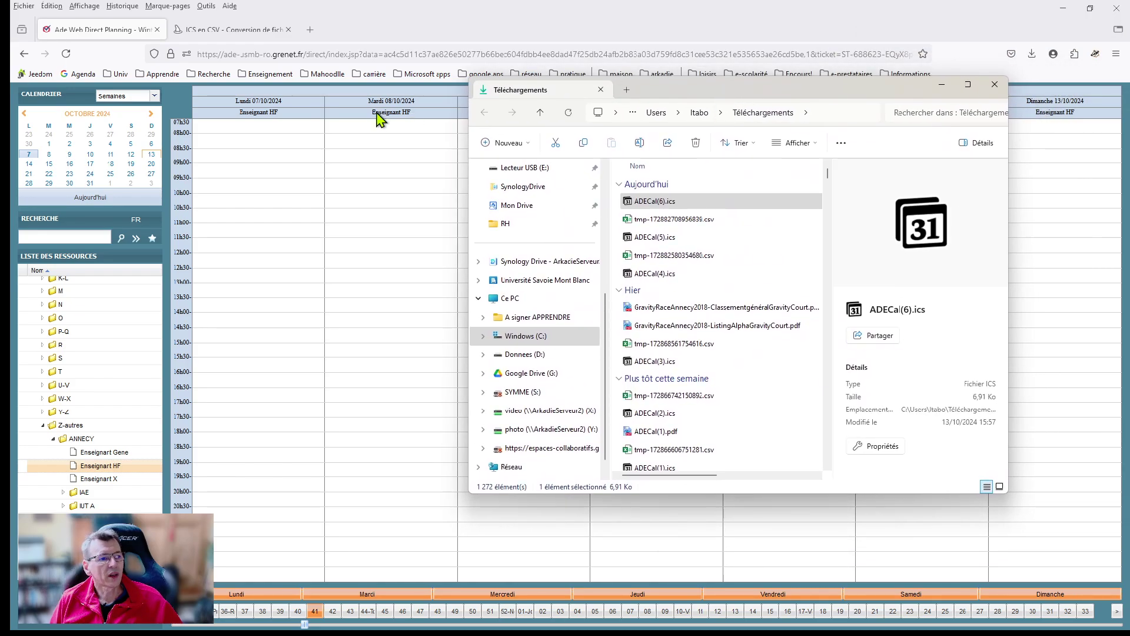
Step: Choose ADECal(6).ics from the Téléchargements folder as the file for the online ICS to CSV converter
{"action": "left_click", "coordinate": [252, 38]}
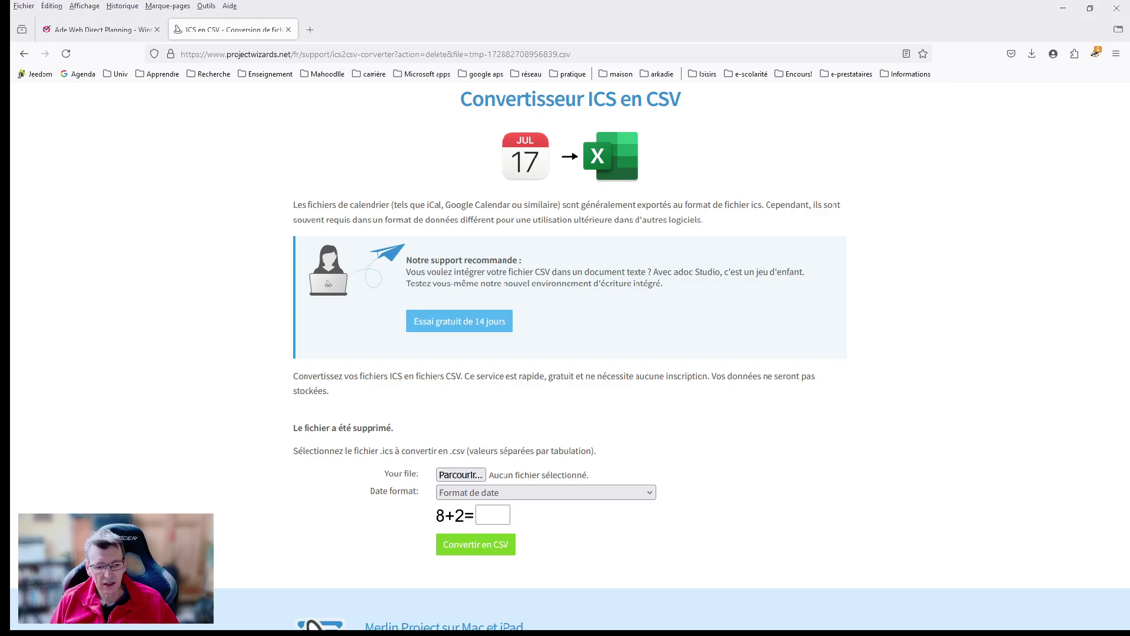
{"action": "key", "text": "alt+Tab"}
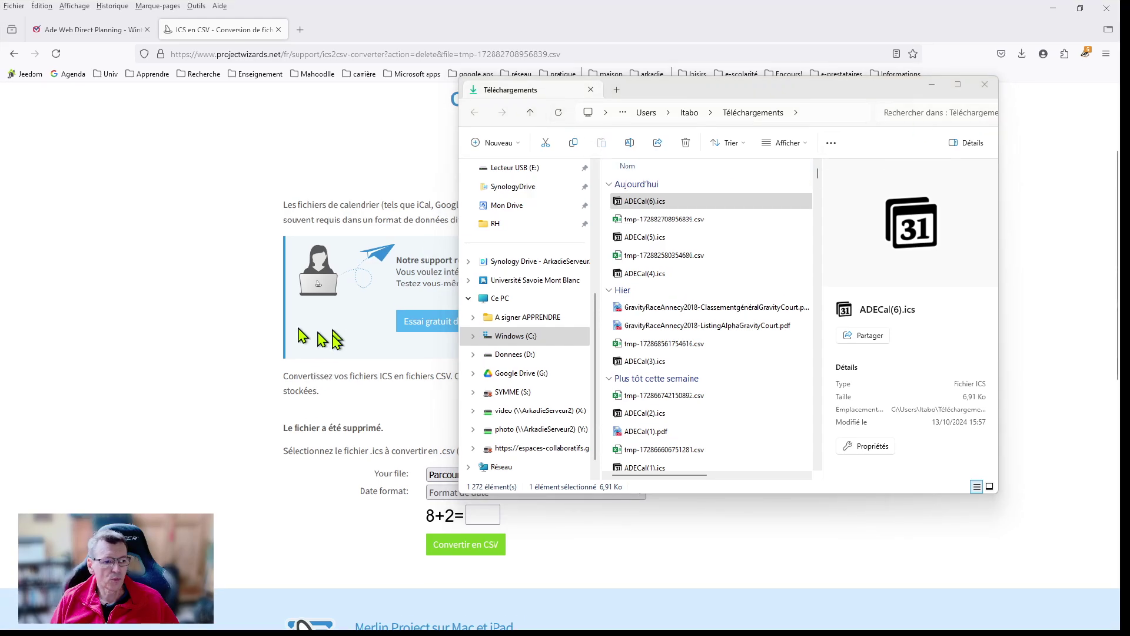
{"action": "left_click", "coordinate": [442, 475]}
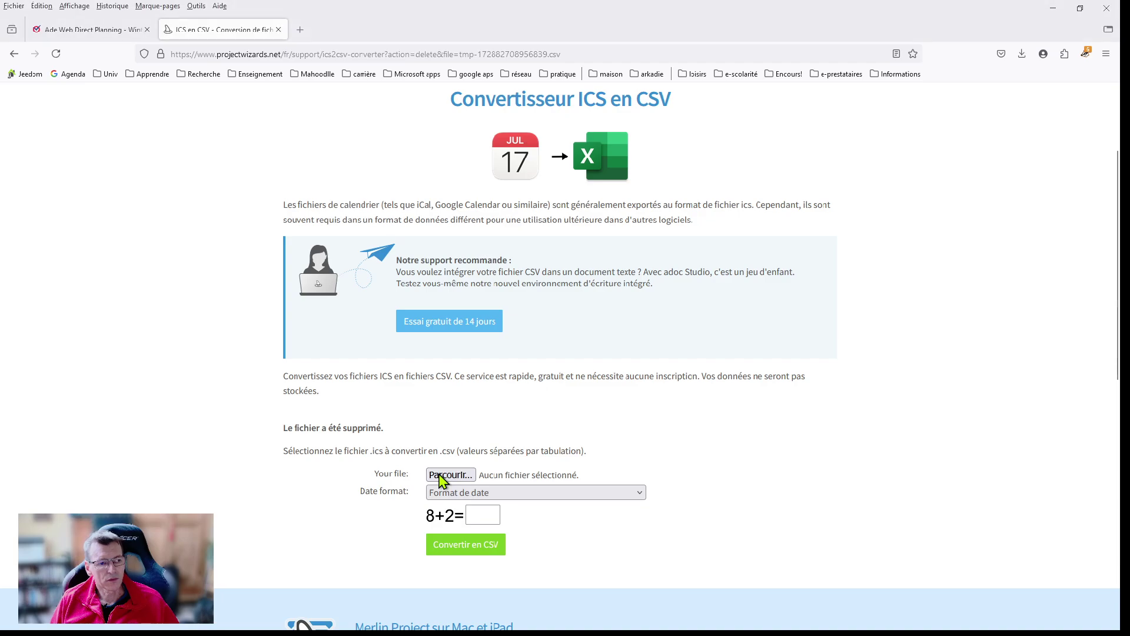
{"action": "left_click", "coordinate": [443, 476]}
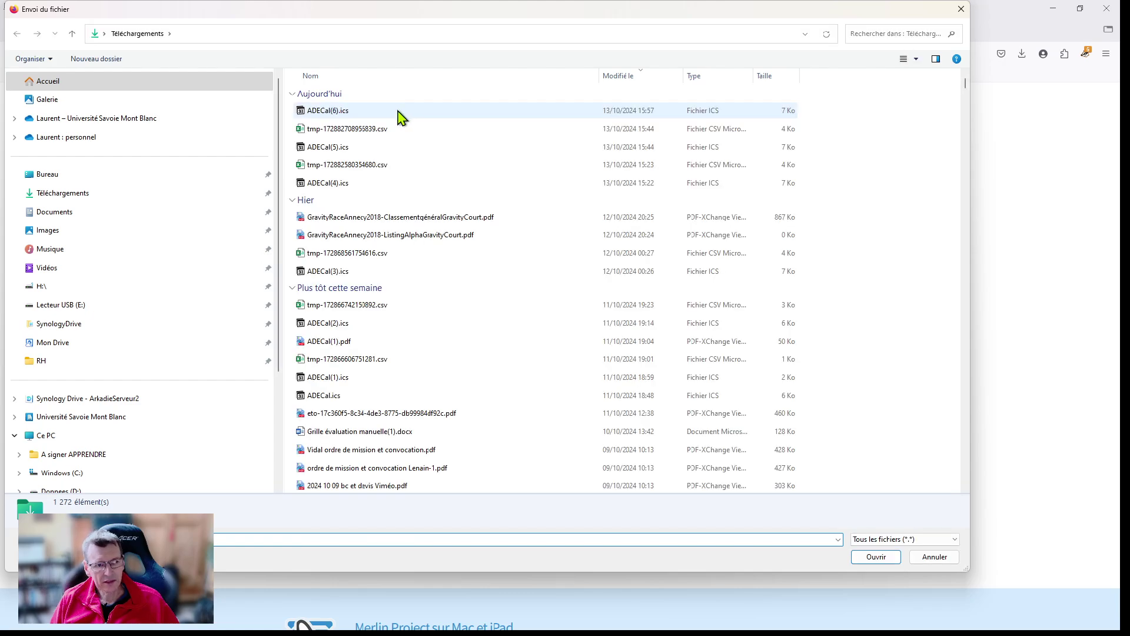
{"action": "left_click", "coordinate": [398, 116]}
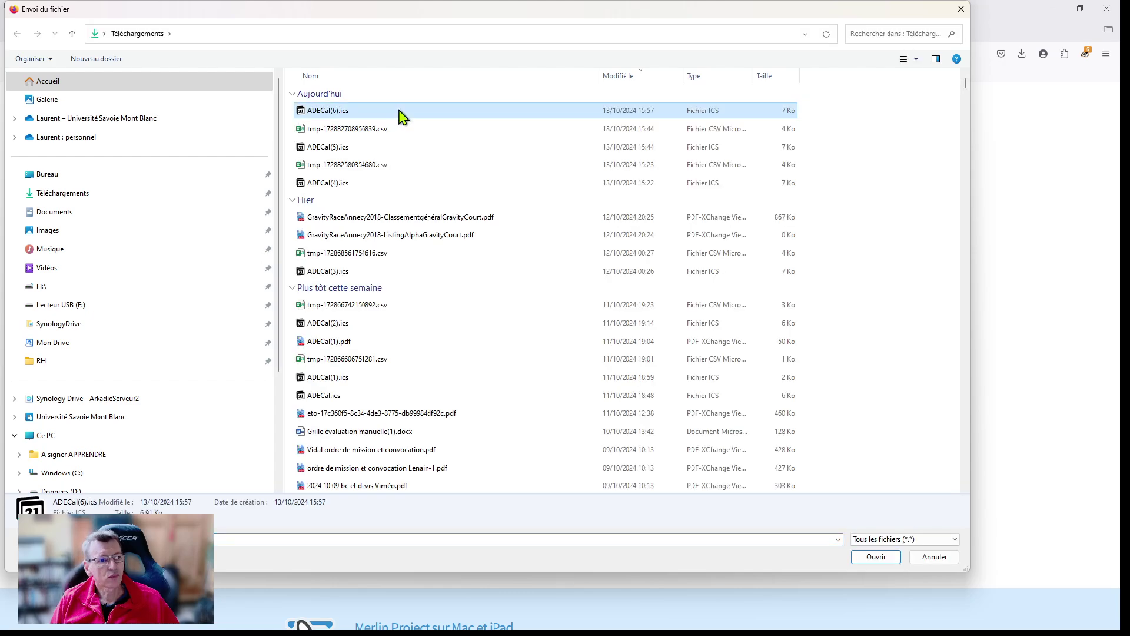
{"action": "left_click", "coordinate": [875, 557]}
Step: Convert the file with the Mois/Jour/Année date format, answering the 8+2 check with 10, and download the resulting CSV
{"action": "left_click", "coordinate": [523, 495]}
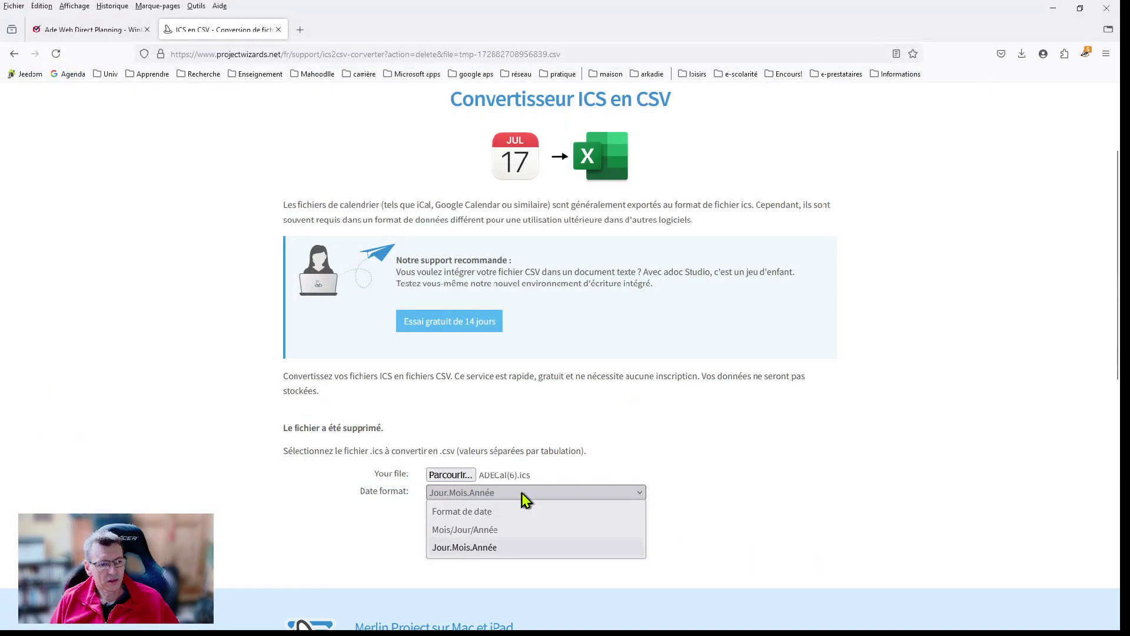
{"action": "left_click", "coordinate": [524, 529]}
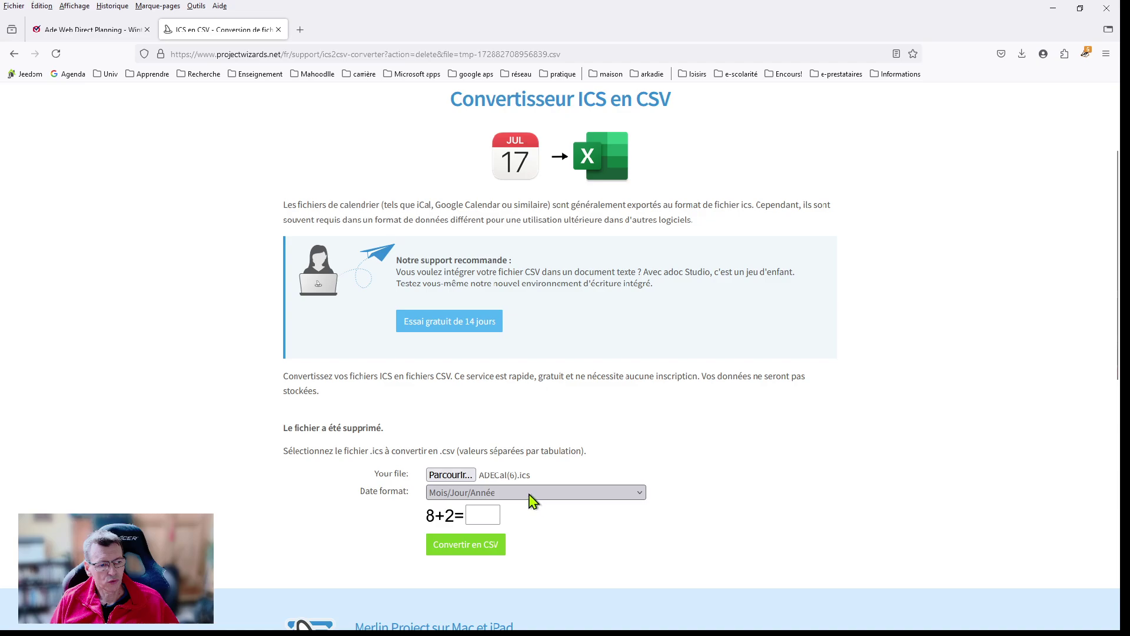
{"action": "left_click", "coordinate": [479, 513]}
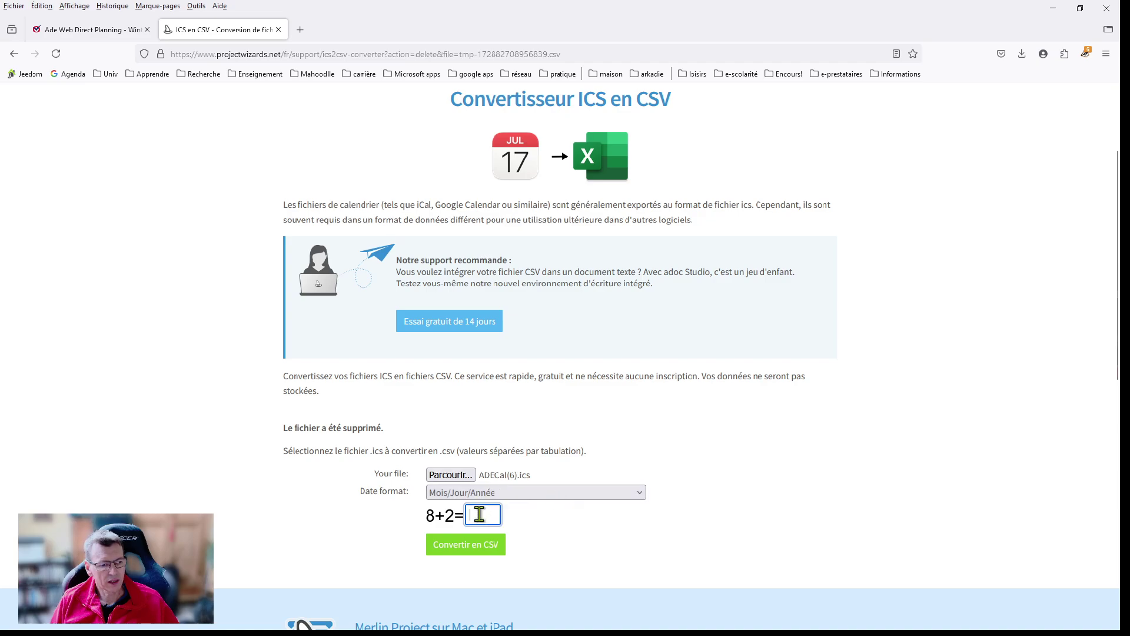
{"action": "left_click", "coordinate": [479, 513]}
{"action": "type", "text": "10"}
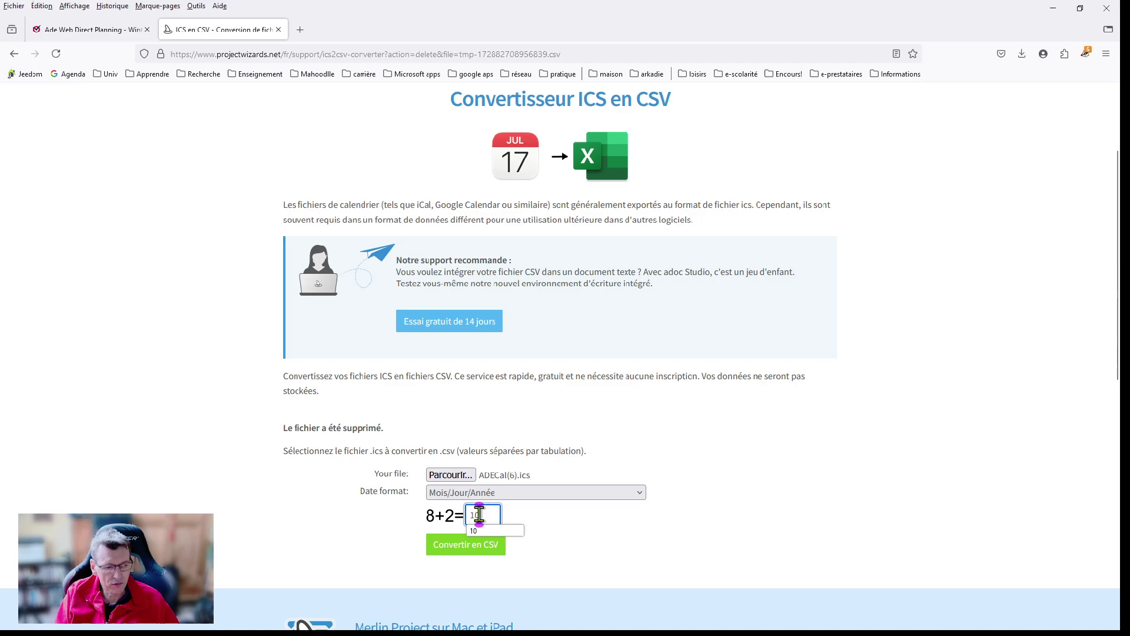
{"action": "left_click", "coordinate": [449, 547]}
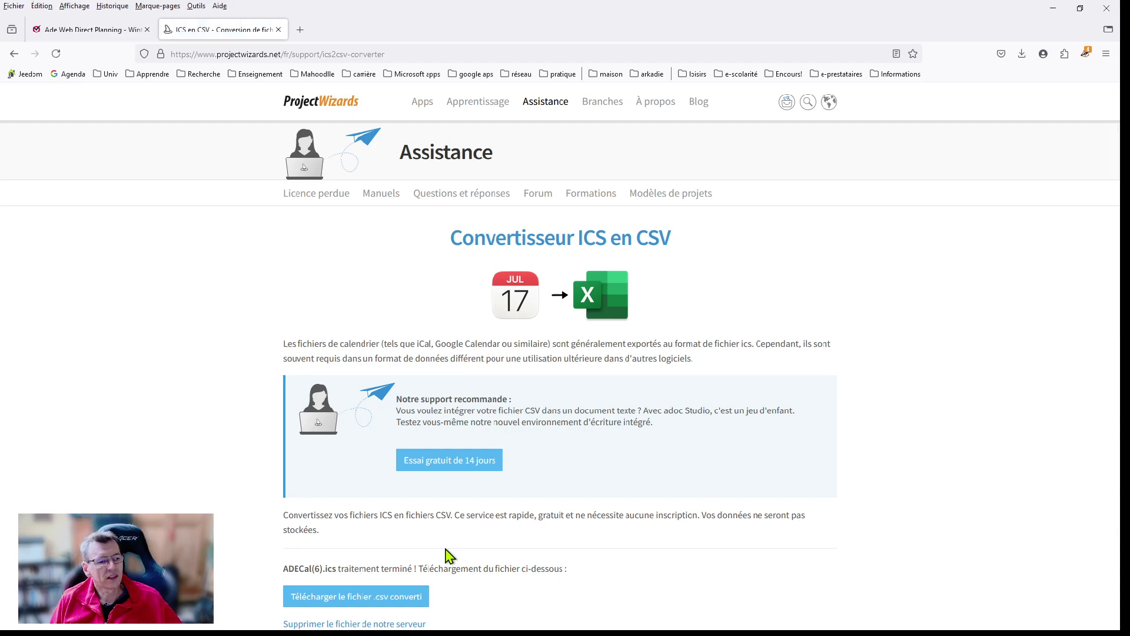
{"action": "left_click", "coordinate": [374, 598]}
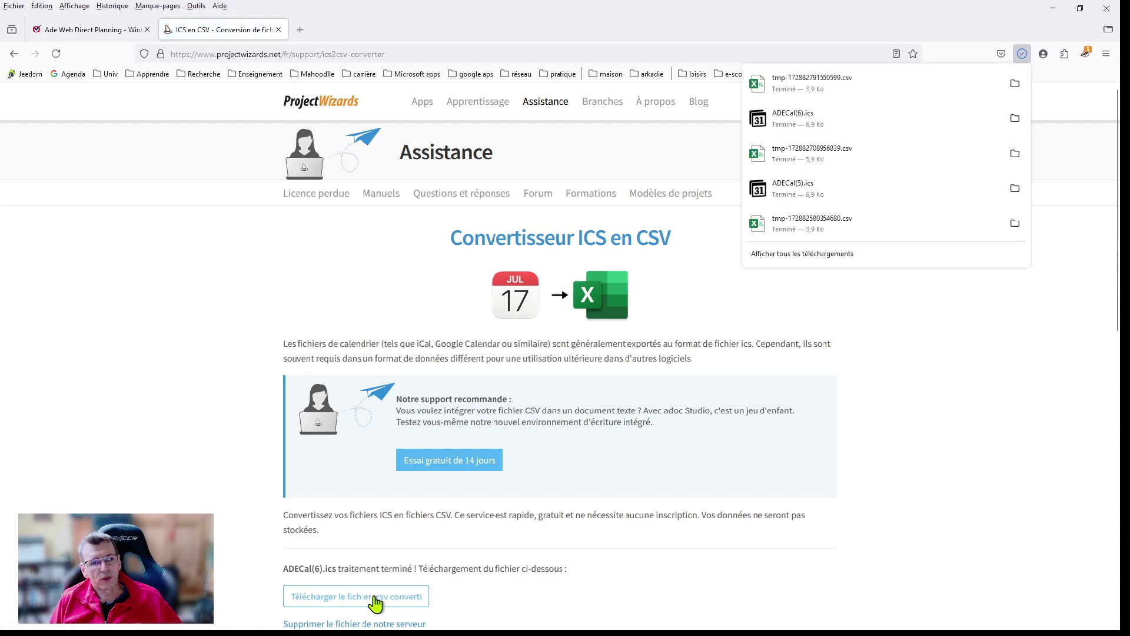
Step: Switch to the Excel workbook and load tmp-172882791550599.csv from the Téléchargements folder as a tab-delimited table, closing the queries pane
{"action": "left_click", "coordinate": [1003, 600]}
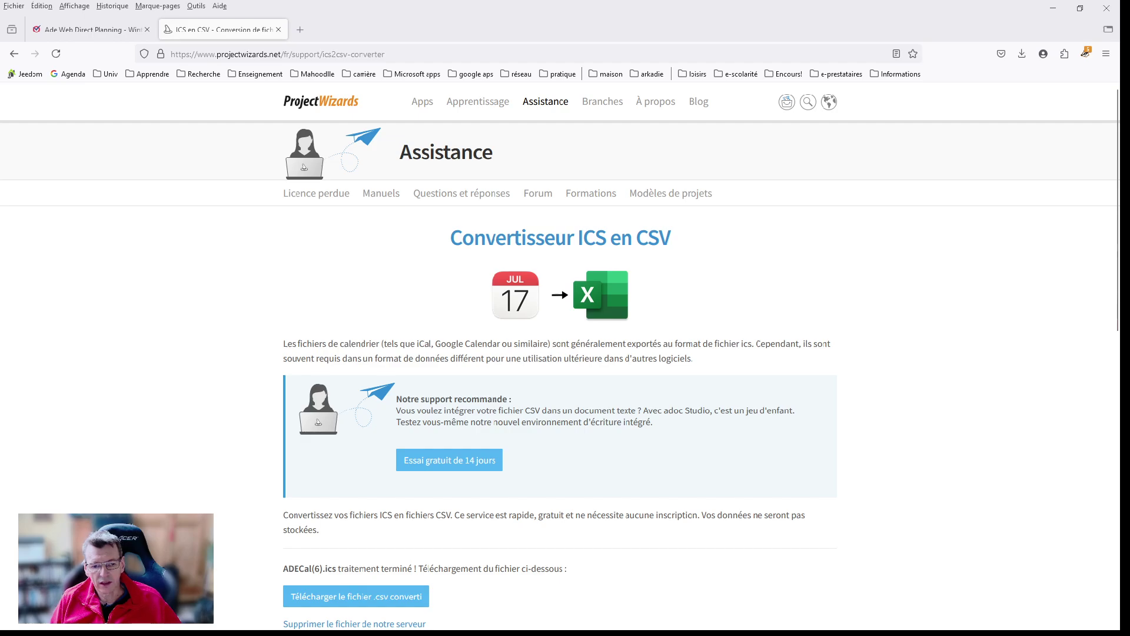
{"action": "left_click_drag", "start_coordinate": [1121, 24], "coordinate": [610, 99]}
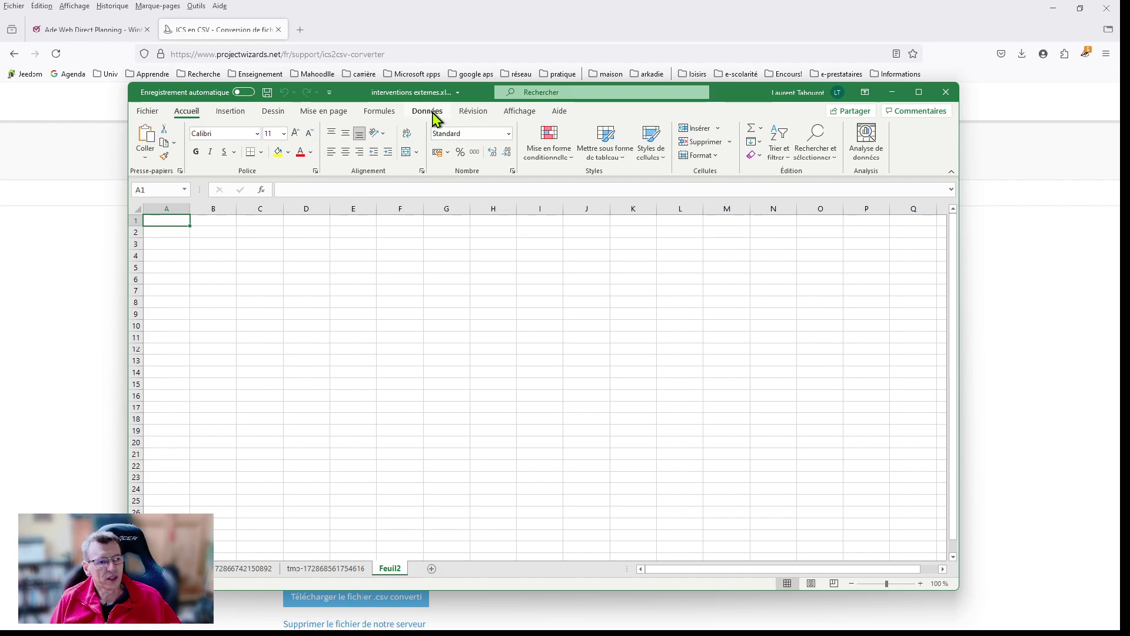
{"action": "left_click", "coordinate": [433, 113]}
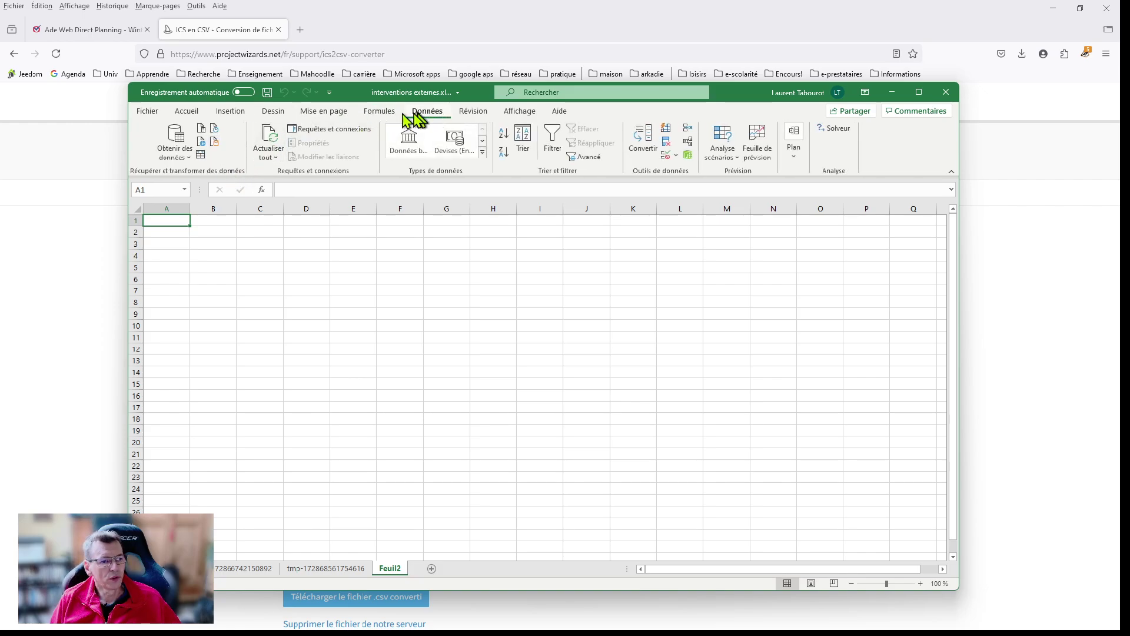
{"action": "left_click", "coordinate": [201, 134]}
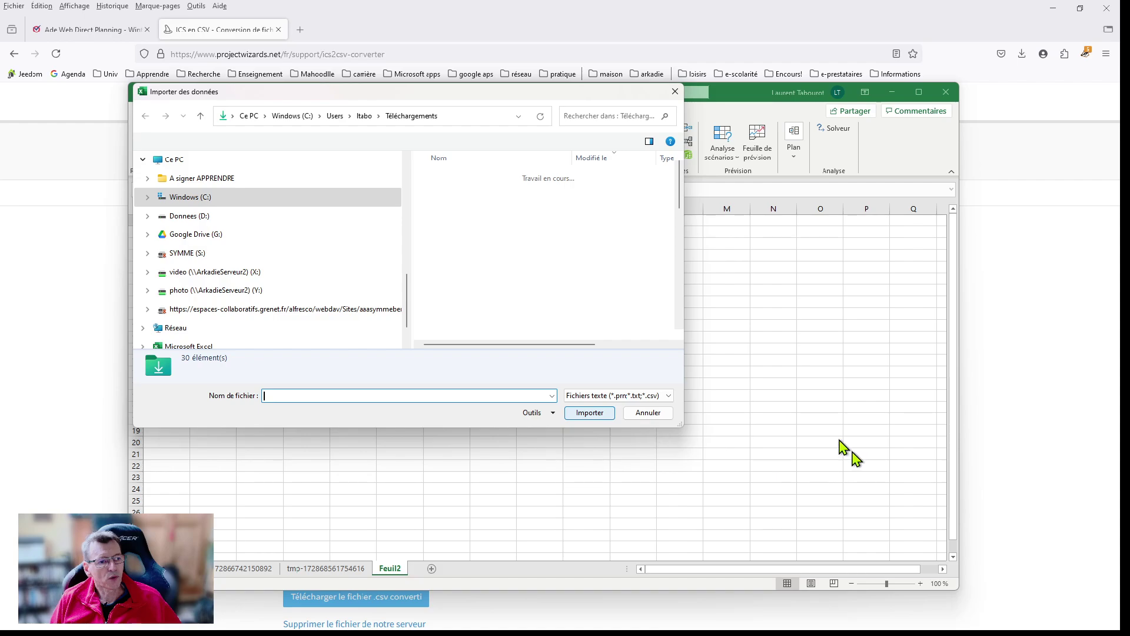
{"action": "left_click", "coordinate": [496, 192]}
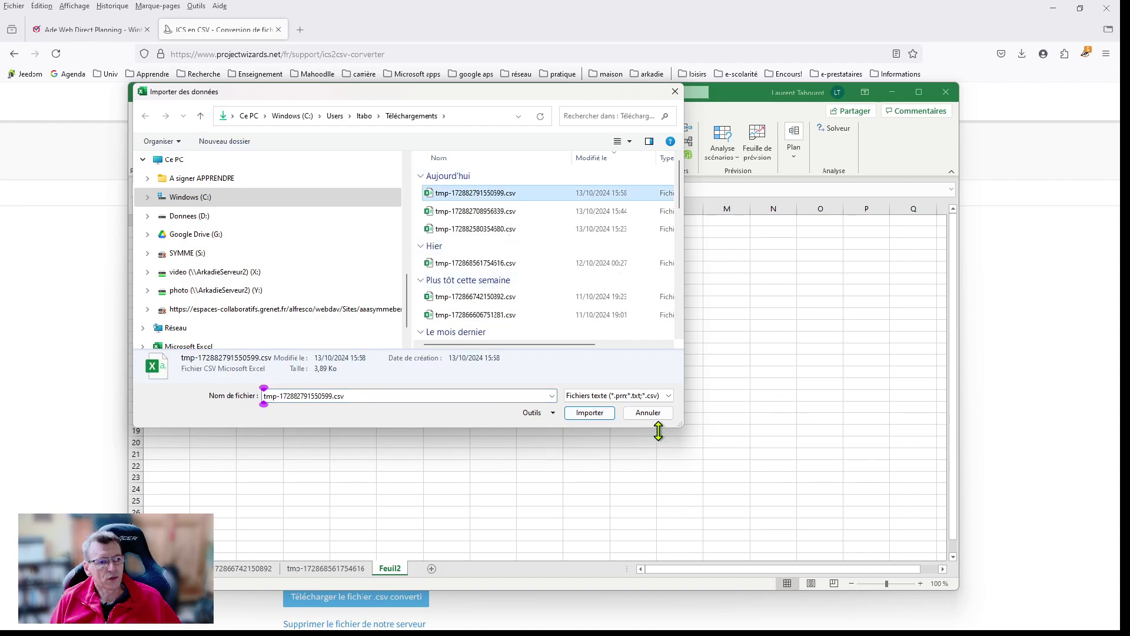
{"action": "left_click", "coordinate": [589, 412]}
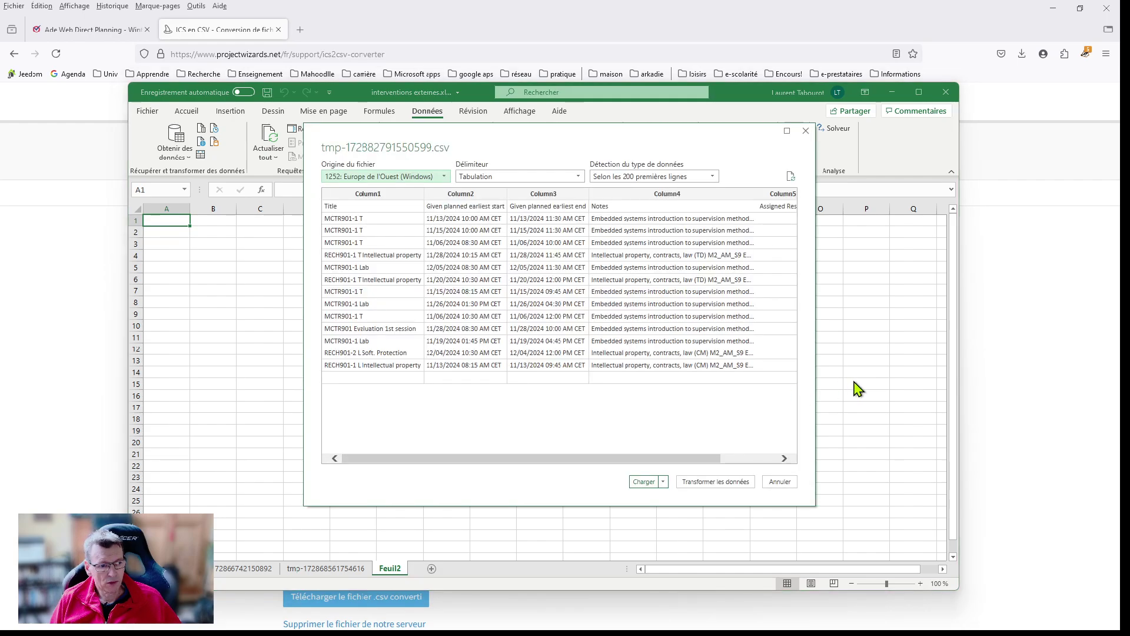
{"action": "left_click", "coordinate": [644, 481]}
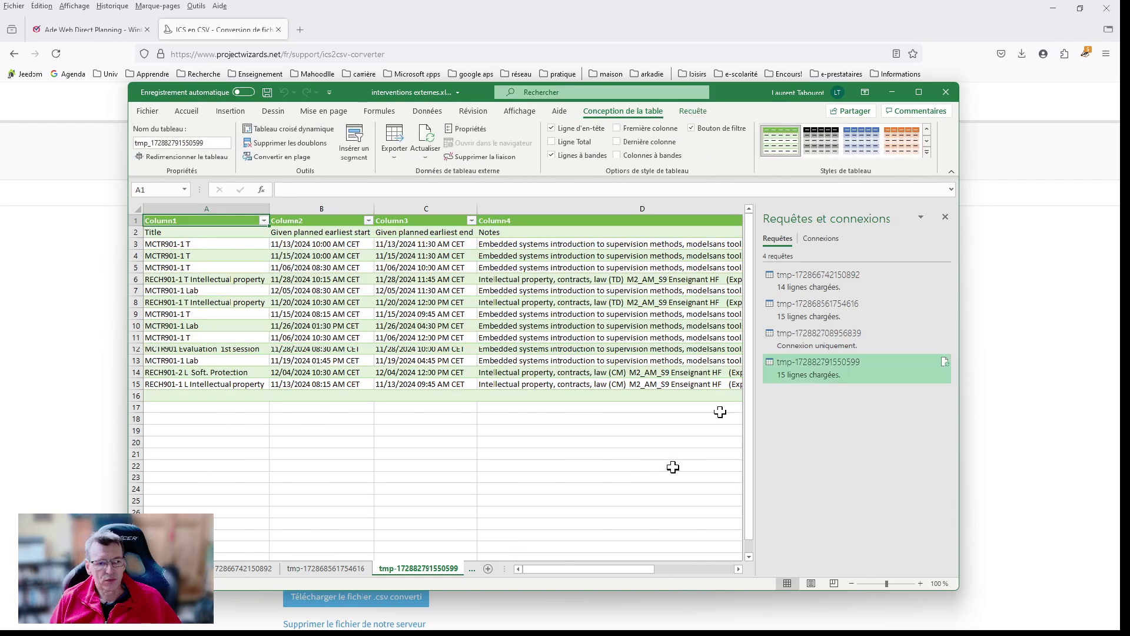
{"action": "left_click", "coordinate": [945, 216]}
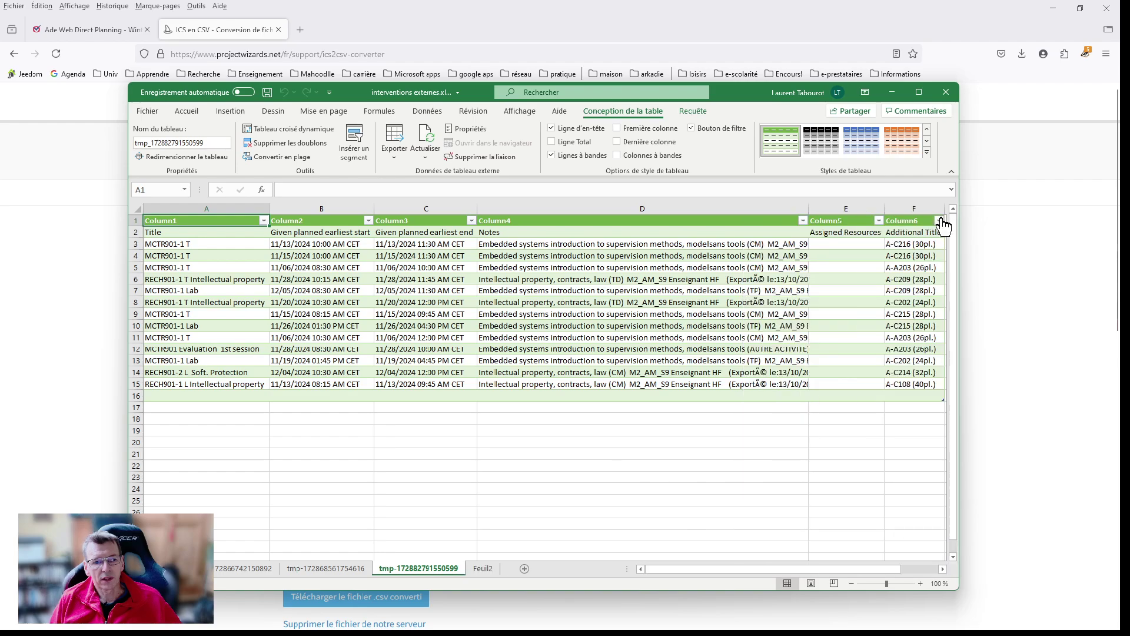
Step: Delete the empty row 16 at the end of the imported table
{"action": "left_click", "coordinate": [134, 395]}
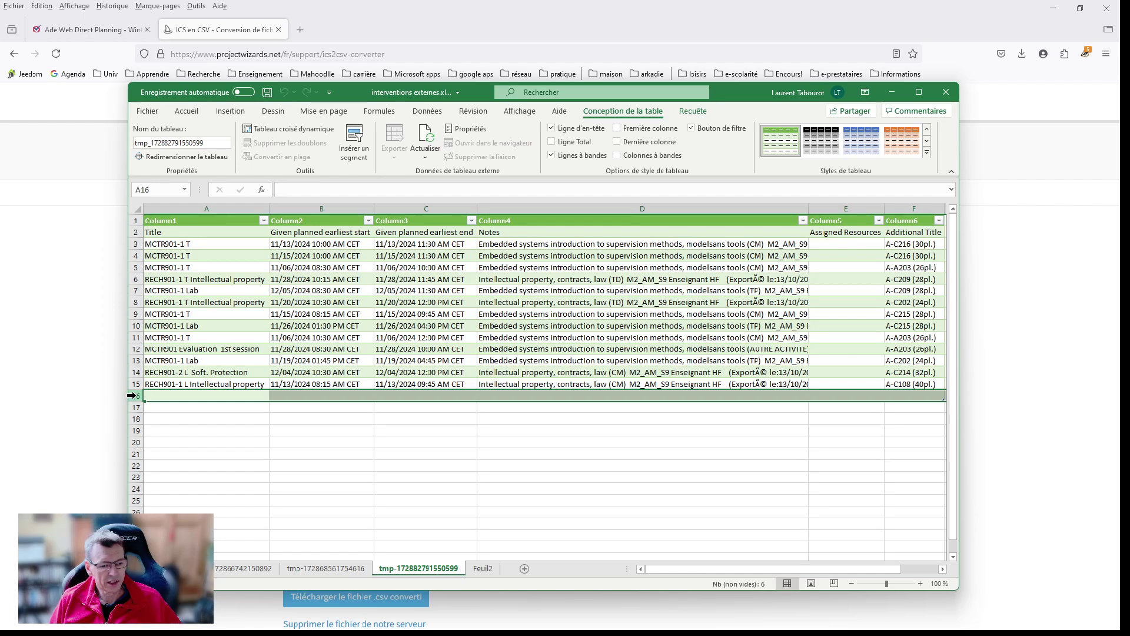
{"action": "right_click", "coordinate": [132, 395]}
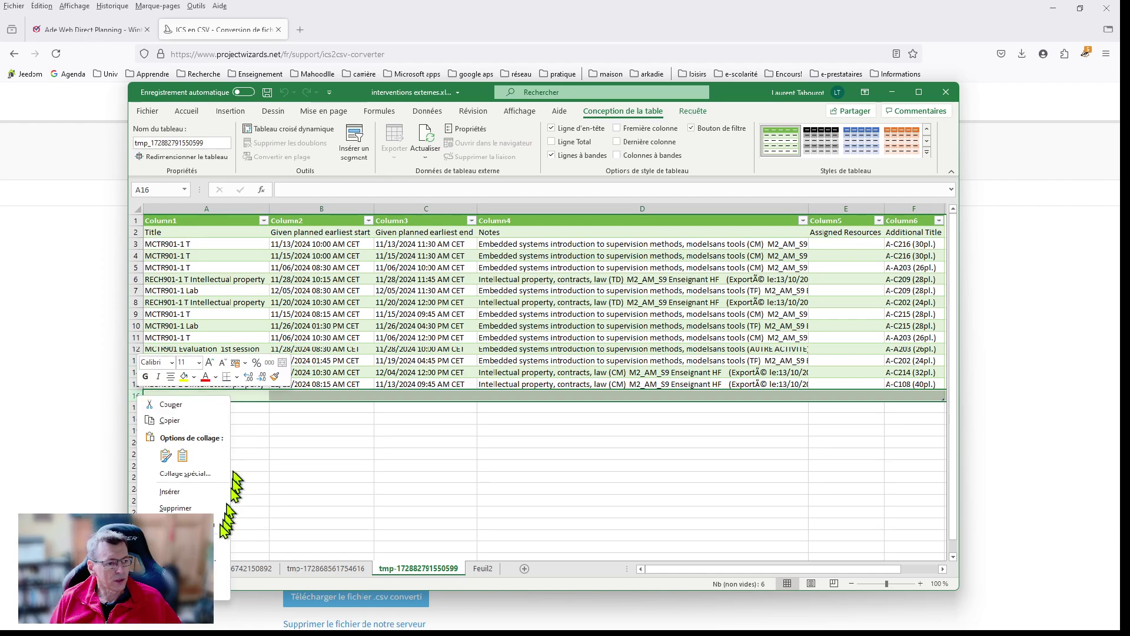
{"action": "left_click", "coordinate": [177, 507]}
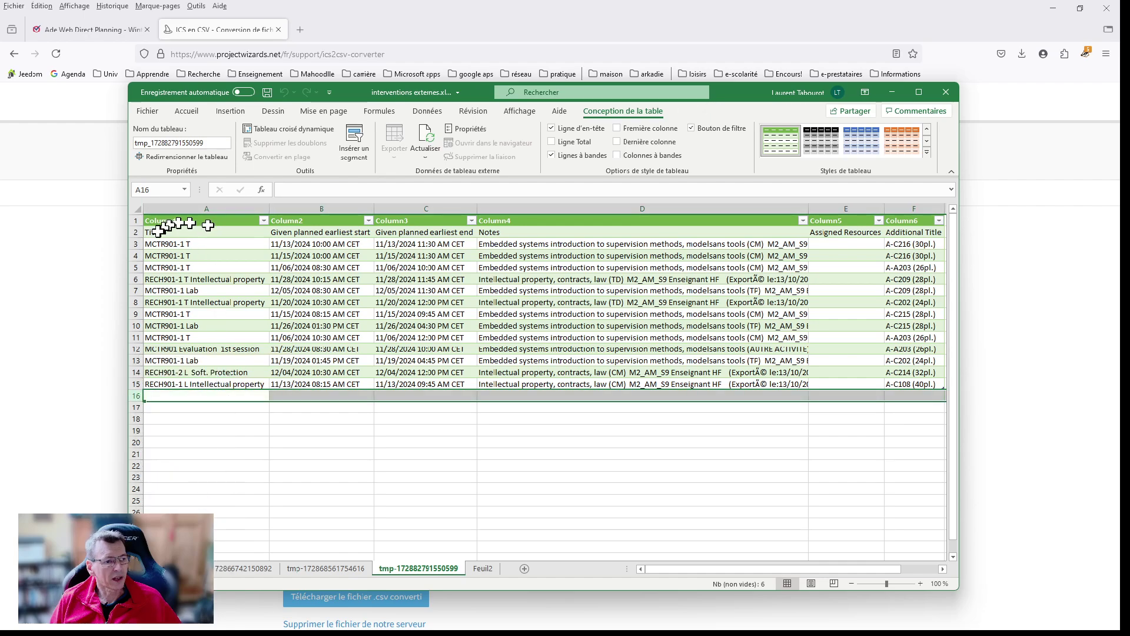